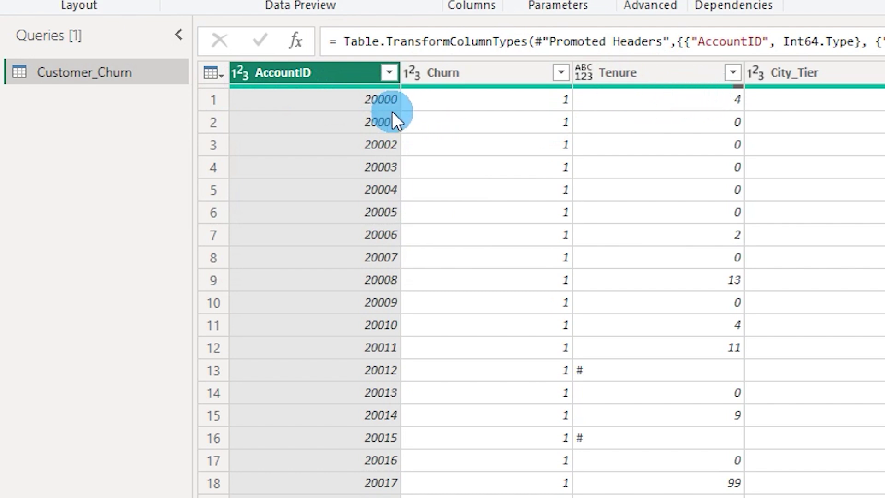
- Turn on Column quality from the View tab
mouse_move(384, 87)
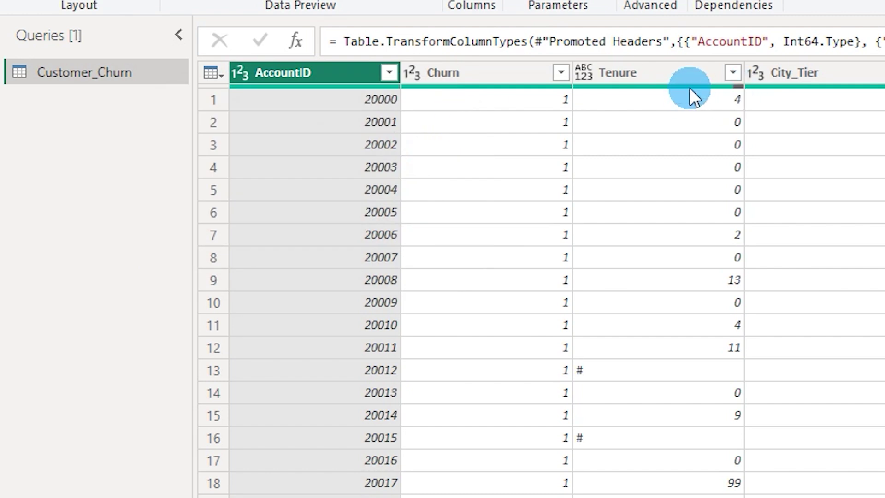
mouse_move(690, 88)
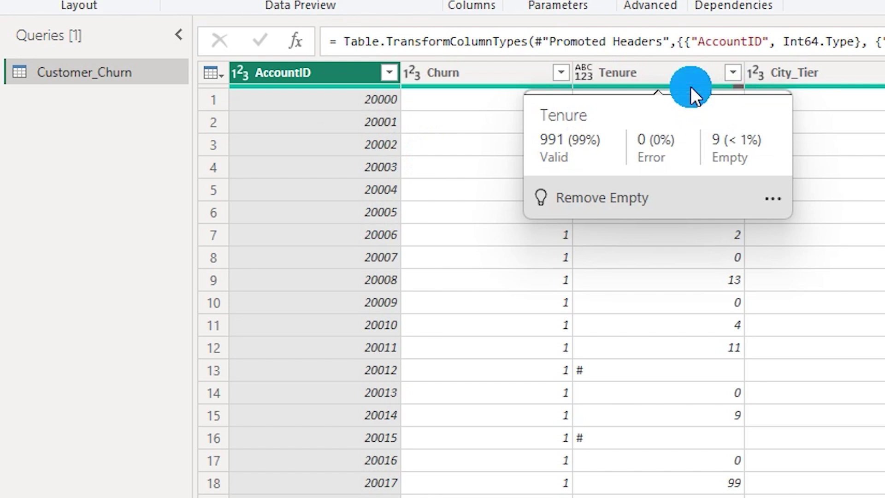
scroll(553, 277, "right", 10)
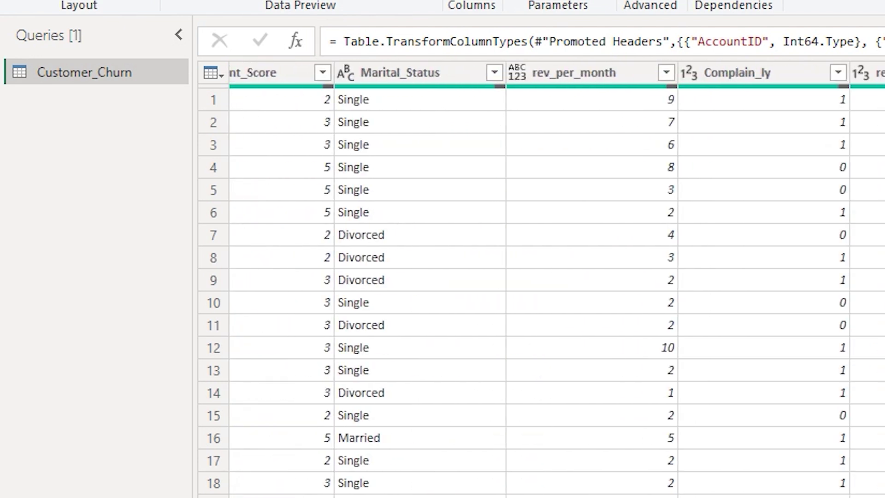
mouse_move(675, 86)
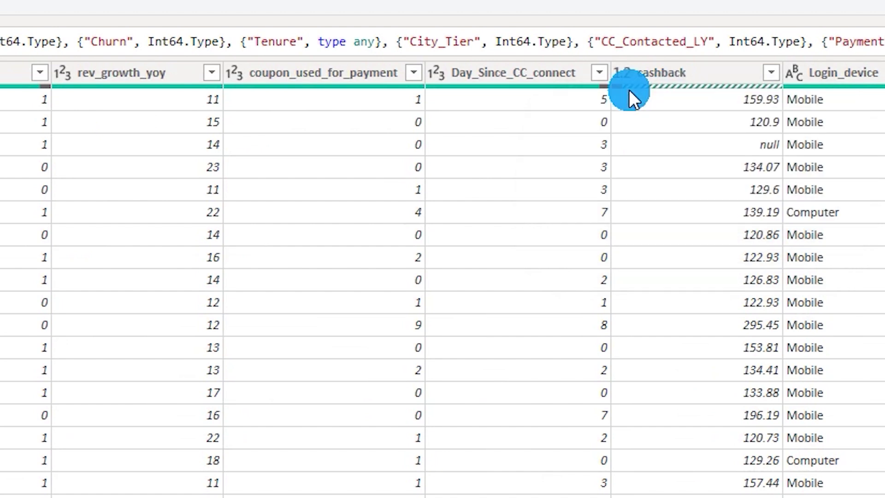
mouse_move(641, 86)
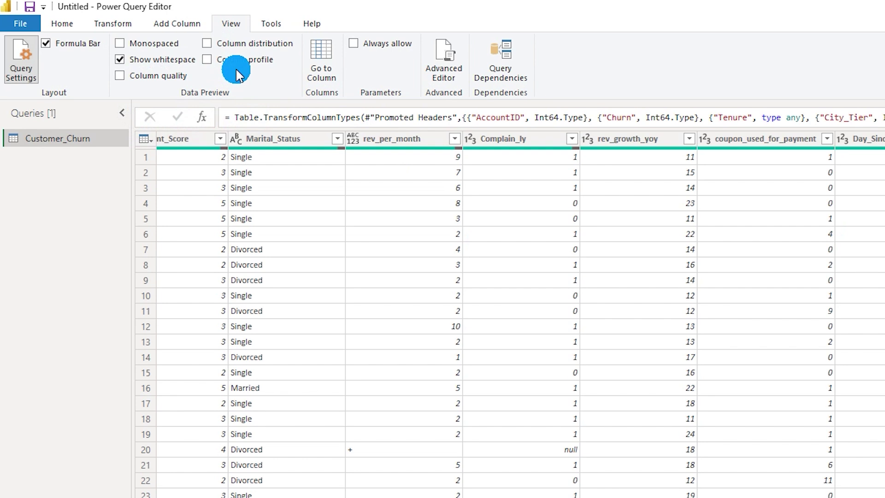
left_click(120, 75)
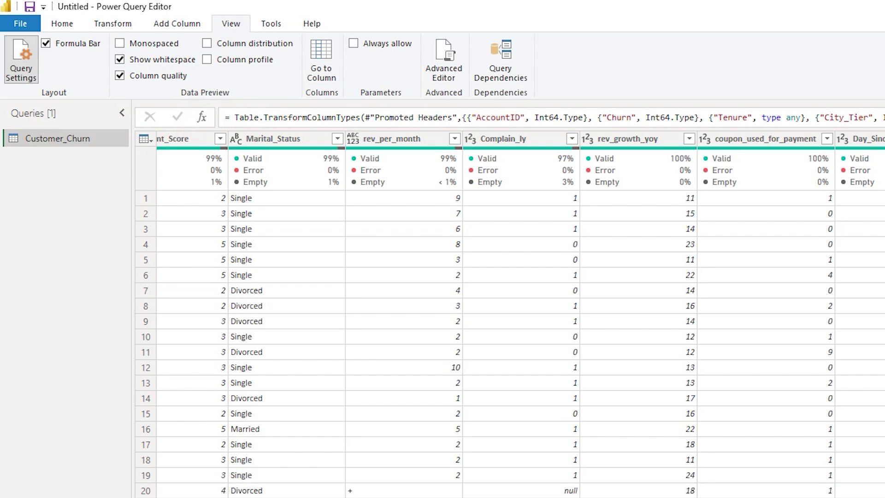
- Inspect the Valid, Error and Empty stats for AccountID, Churn and Tenure
scroll(369, 286, "left", 15)
left_click(369, 285)
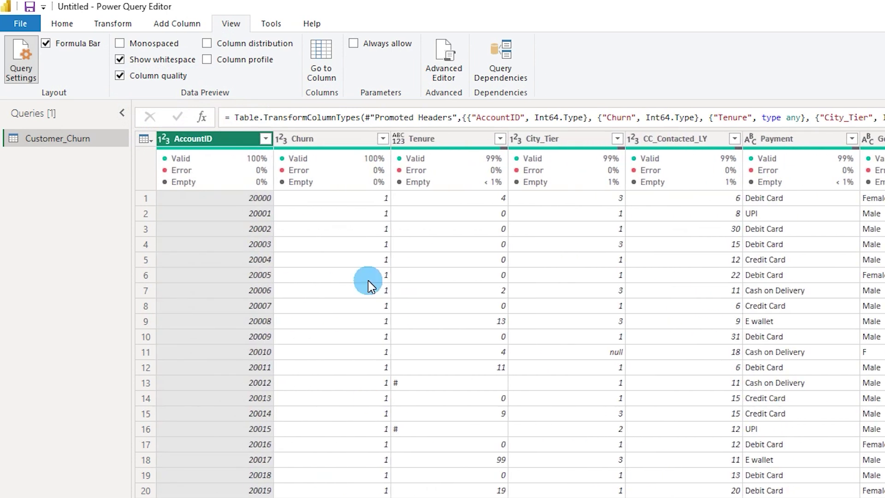
mouse_move(237, 169)
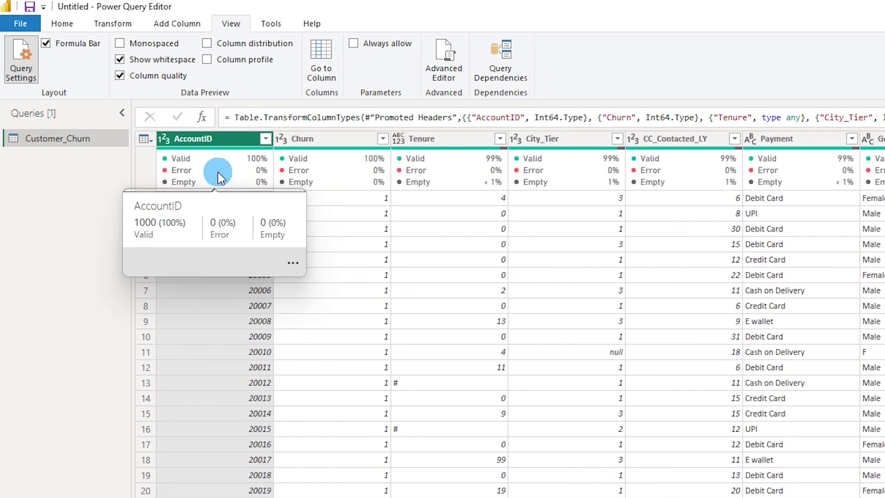
left_click(216, 149)
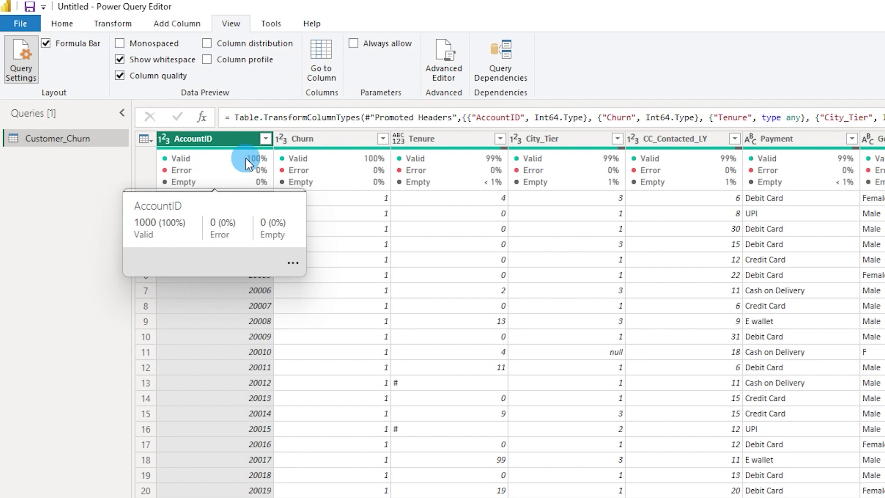
mouse_move(319, 182)
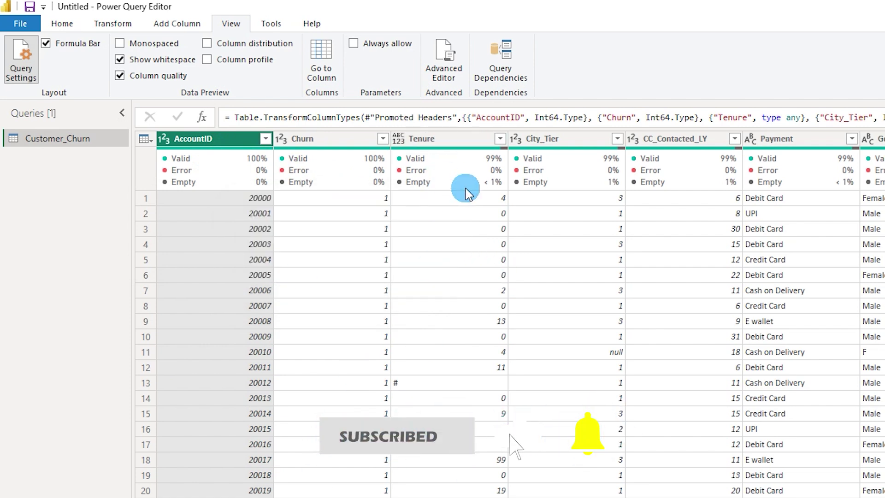
mouse_move(491, 192)
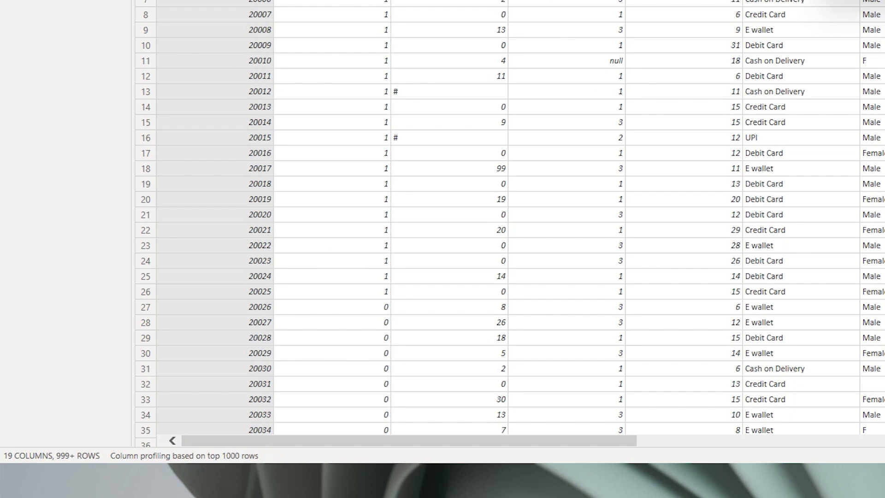
- Switch column profiling from the top 1000 rows to the entire data set
left_click(174, 463)
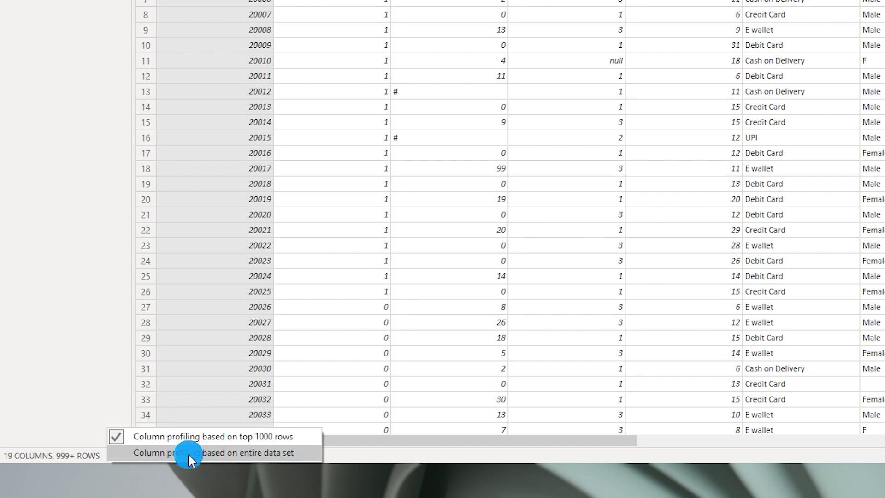
left_click(188, 452)
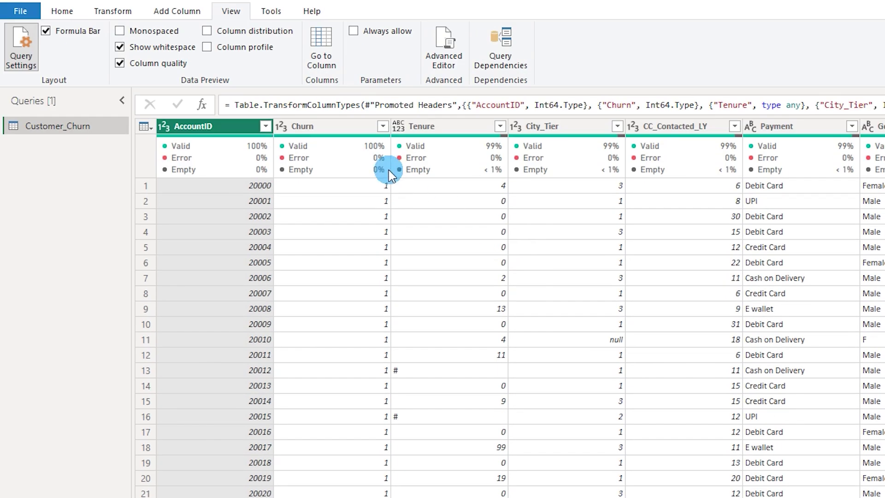
mouse_move(464, 110)
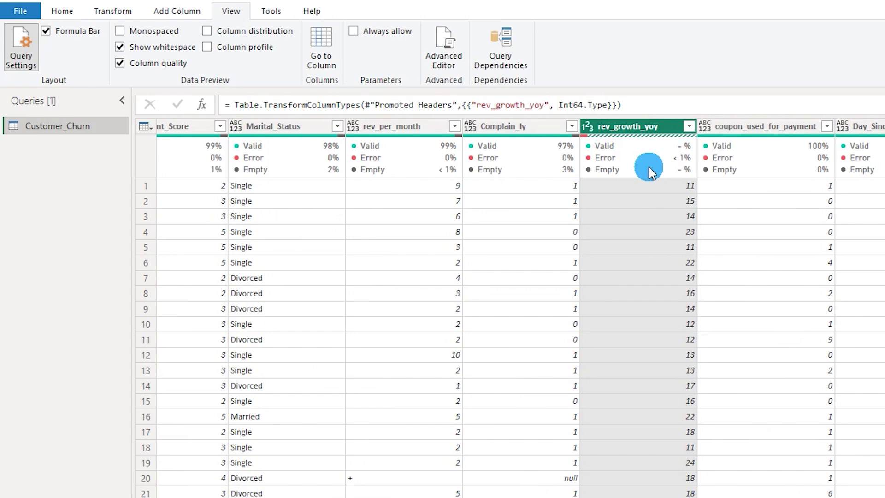
- Keep only the rev_growth_yoy error rows and select the first error
mouse_move(647, 168)
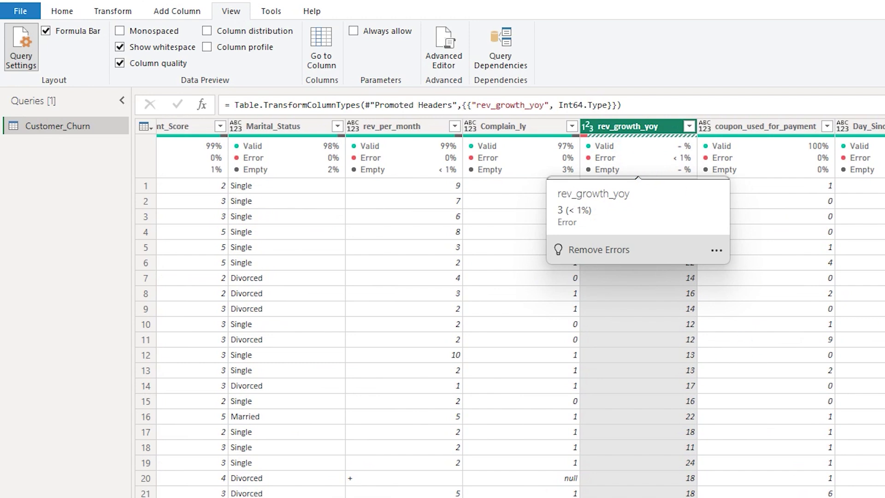
scroll(507, 336, "down", 3)
scroll(506, 337, "down", 20)
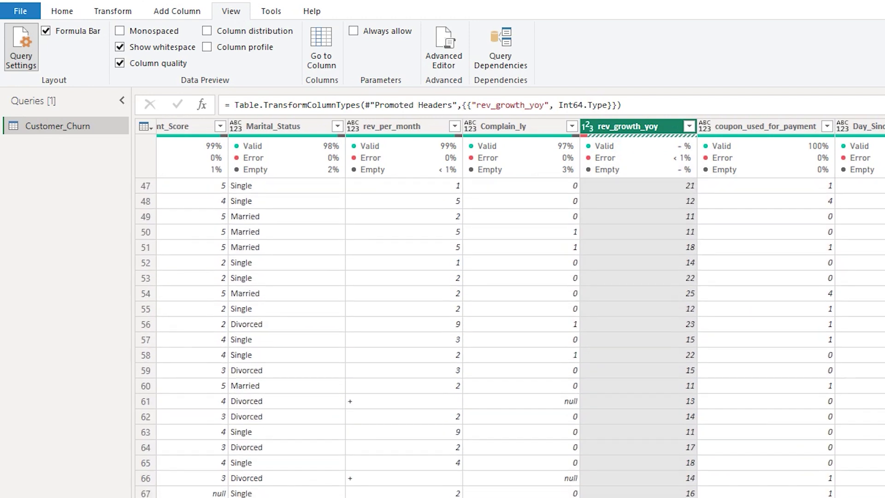
scroll(506, 336, "down", 20)
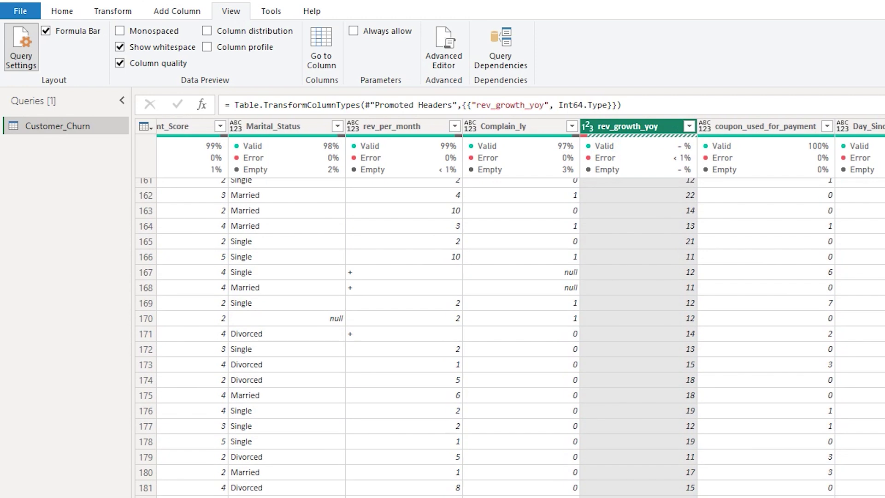
scroll(727, 342, "up", 20)
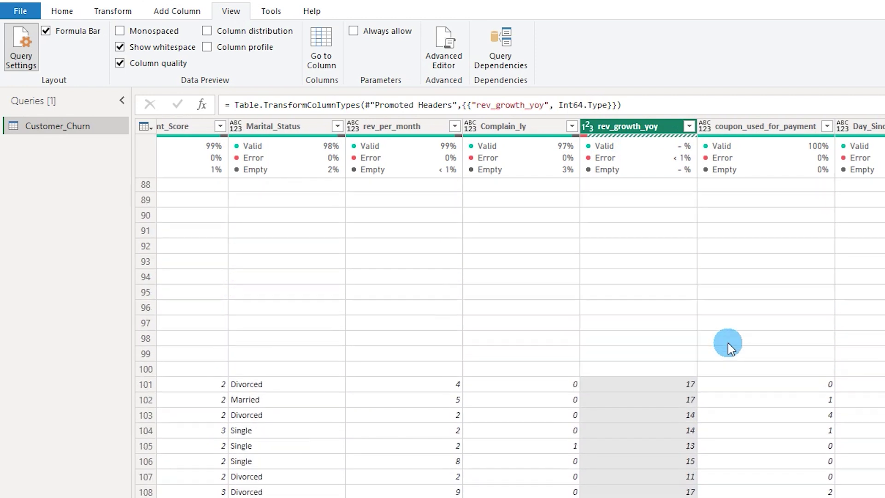
scroll(728, 342, "up", 15)
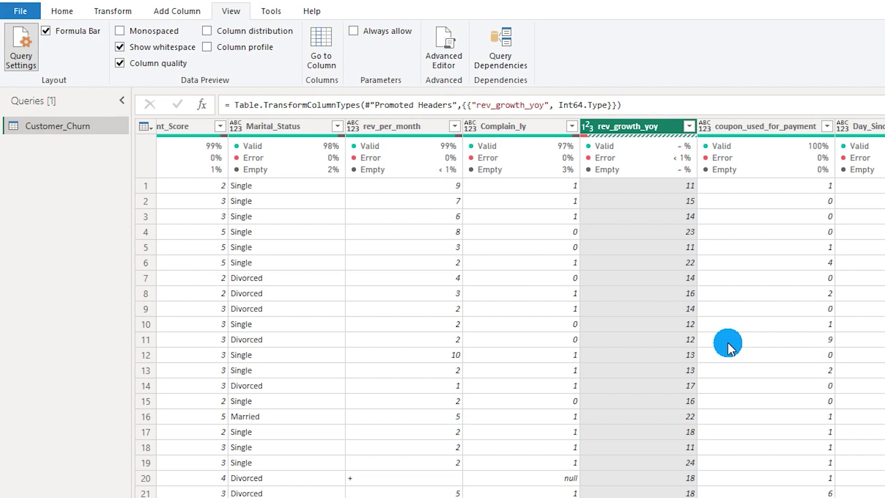
left_click(728, 343)
left_click(631, 126)
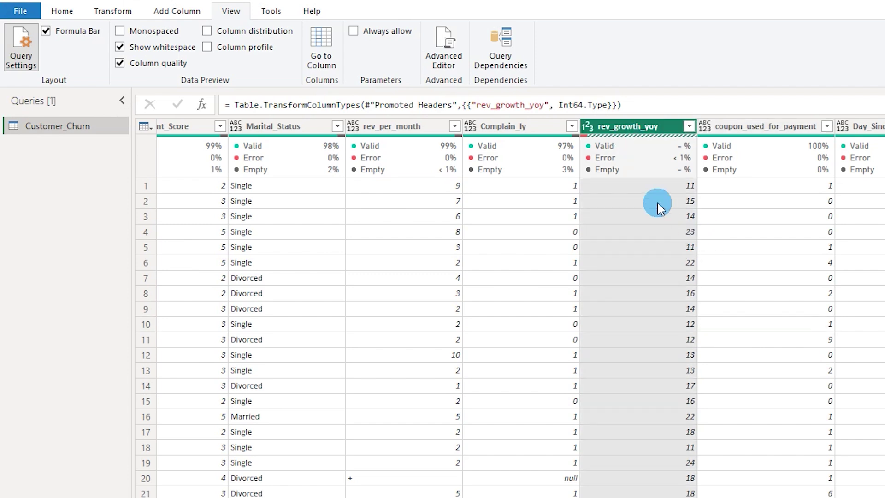
right_click(634, 148)
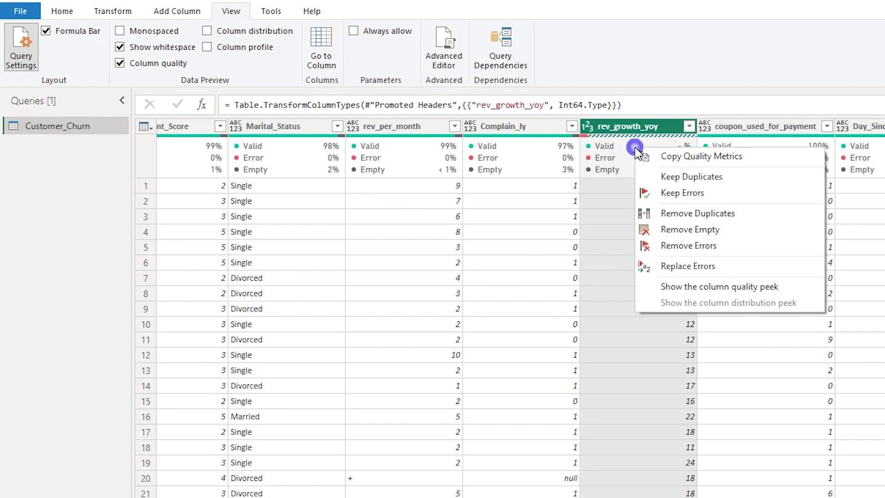
left_click(663, 193)
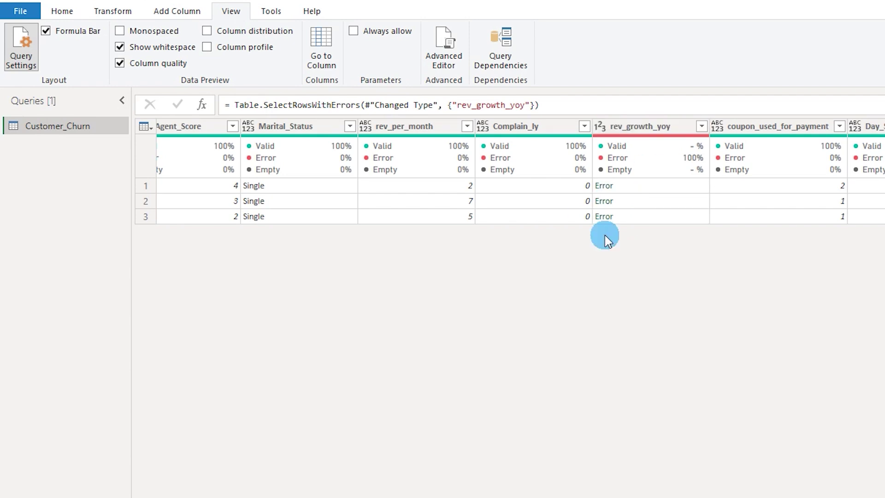
left_click(605, 186)
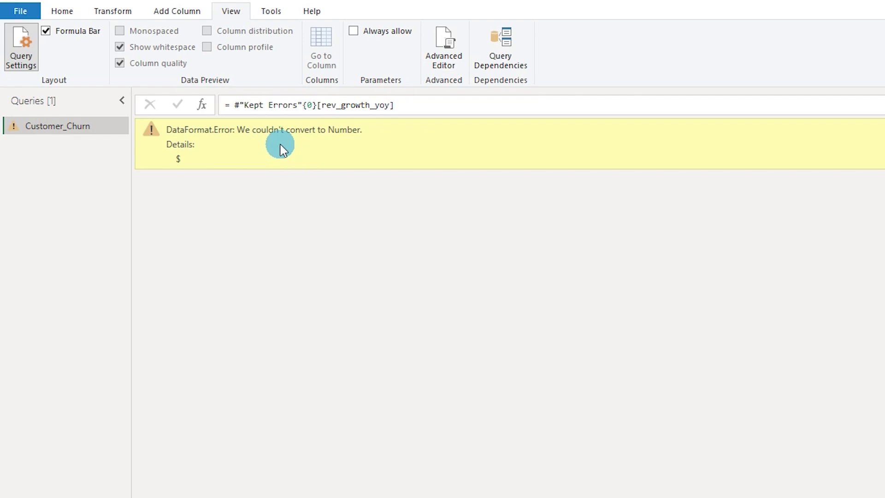
- Read the '$' couldn't convert to Number error, then delete the Kept Errors step
double_click(180, 165)
key("ctrl+z")
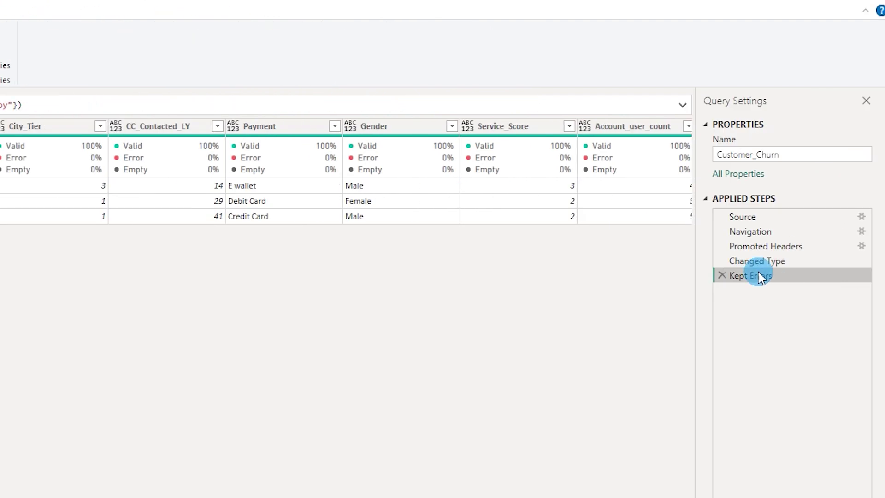
left_click(722, 276)
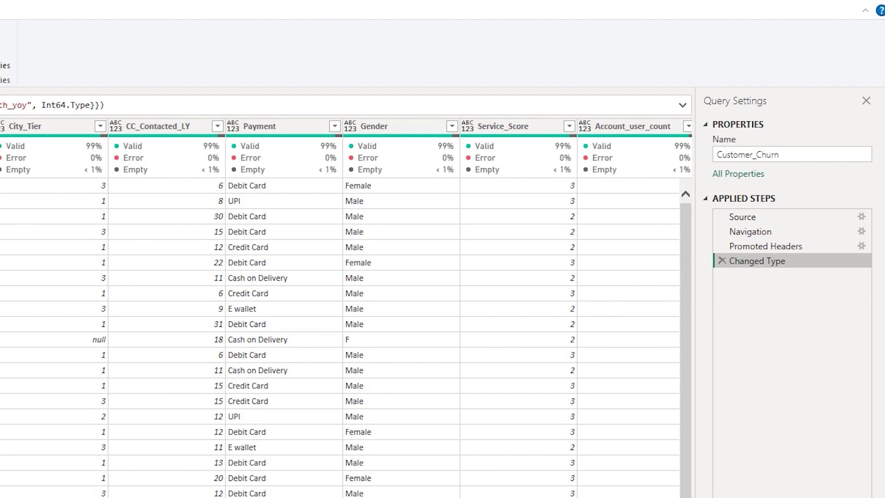
scroll(345, 313, "right", 10)
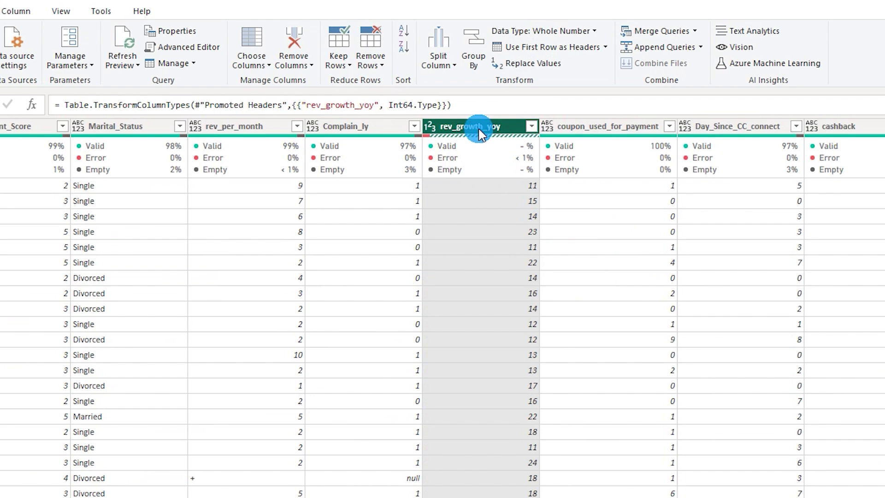
- Change rev_growth_yoy to Text, replacing the current type step
left_click(593, 31)
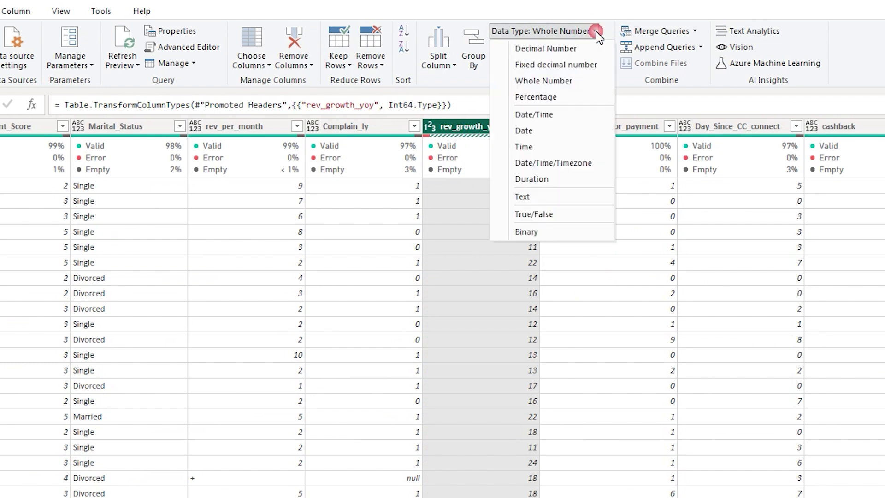
left_click(538, 197)
left_click(637, 407)
left_click(586, 402)
- Start a Replace Values on rev_growth_yoy with '$' as the value to find
mouse_move(464, 159)
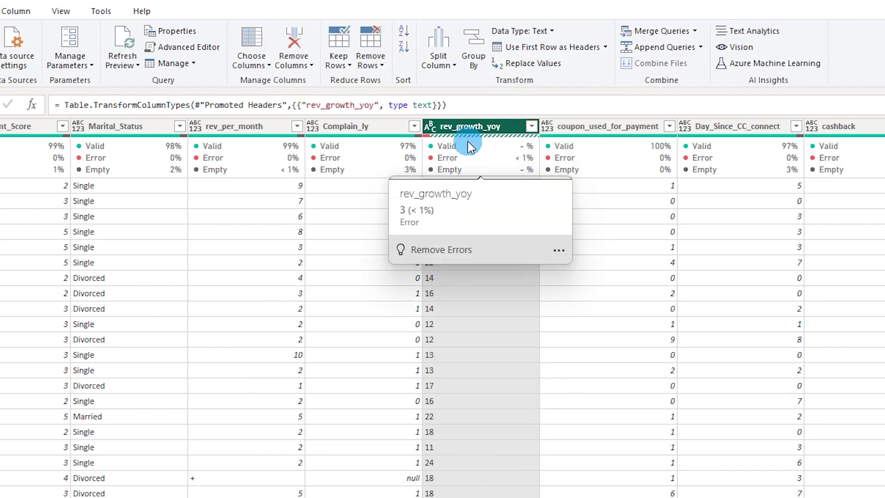
right_click(470, 127)
left_click(513, 299)
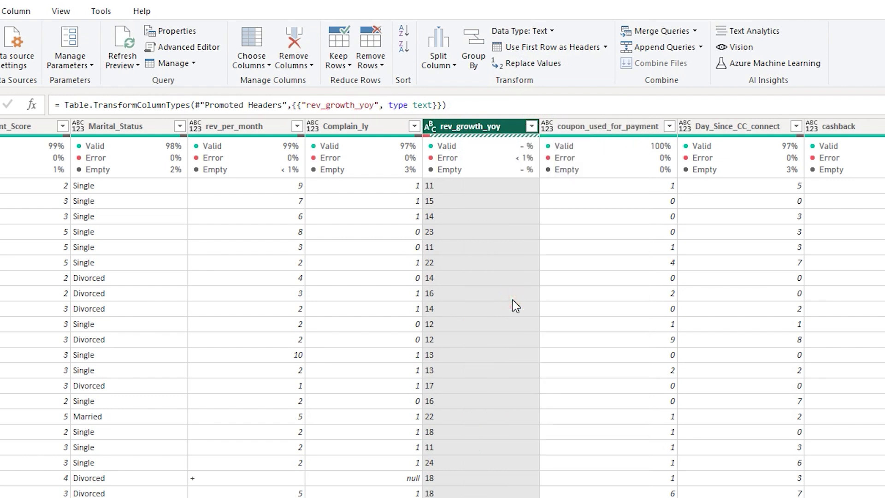
left_click(369, 341)
type("$")
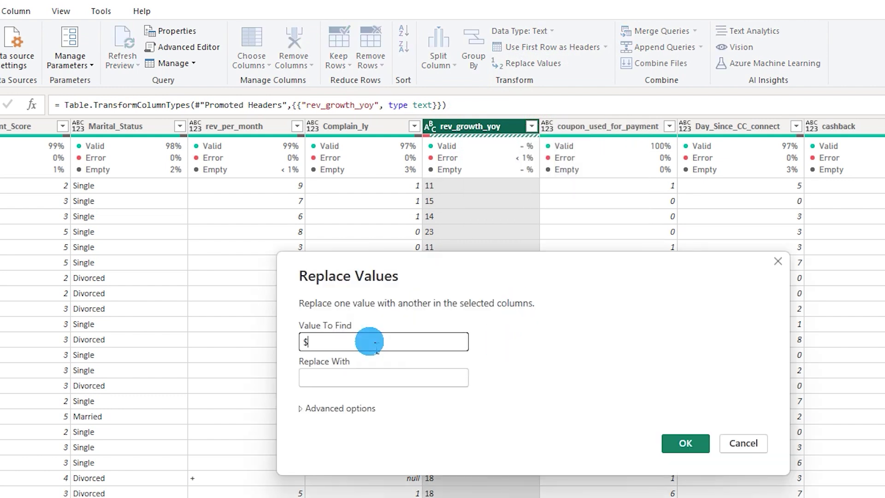
- Replace '$' with '0' in rev_growth_yoy
left_click(358, 384)
type("0")
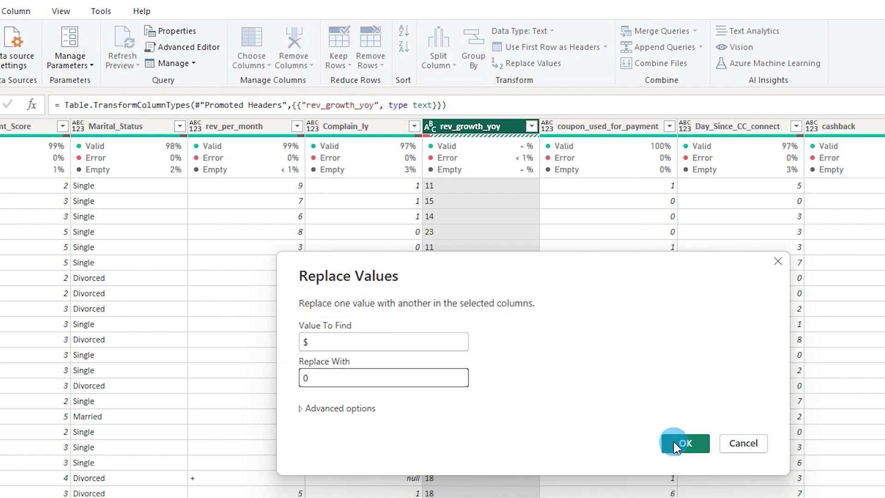
left_click(685, 444)
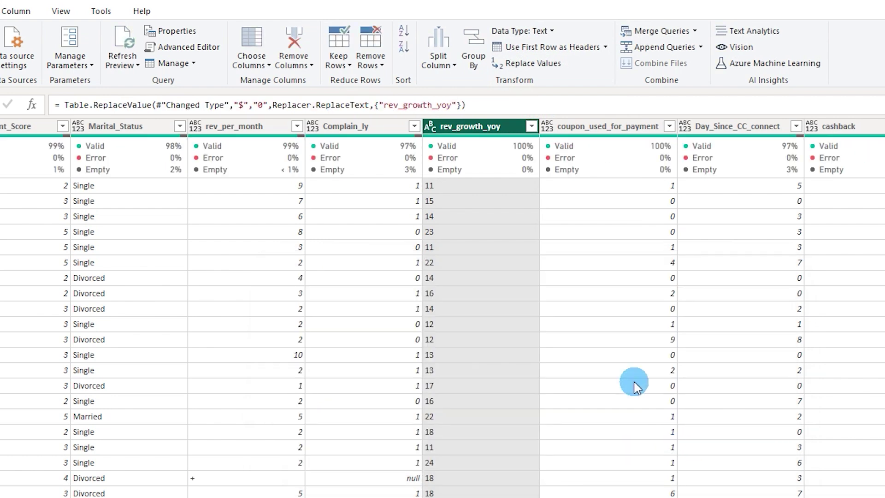
- Change rev_growth_yoy's data type to Whole Number
left_click(552, 32)
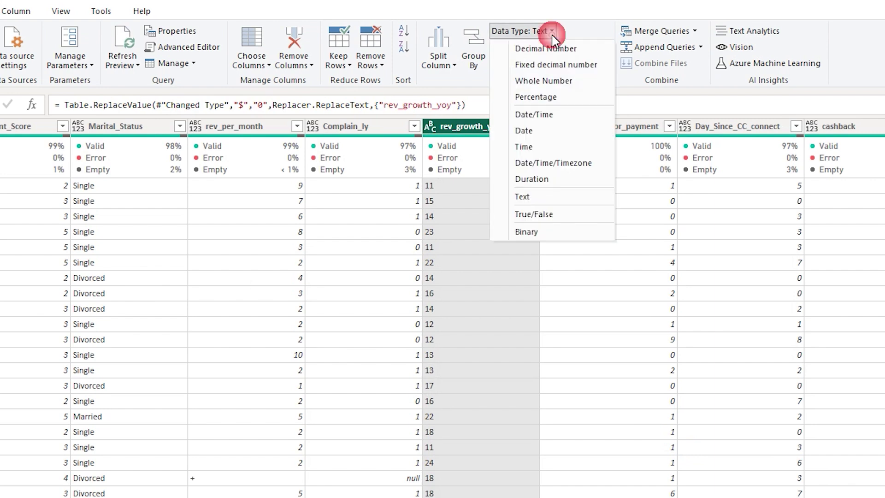
left_click(563, 80)
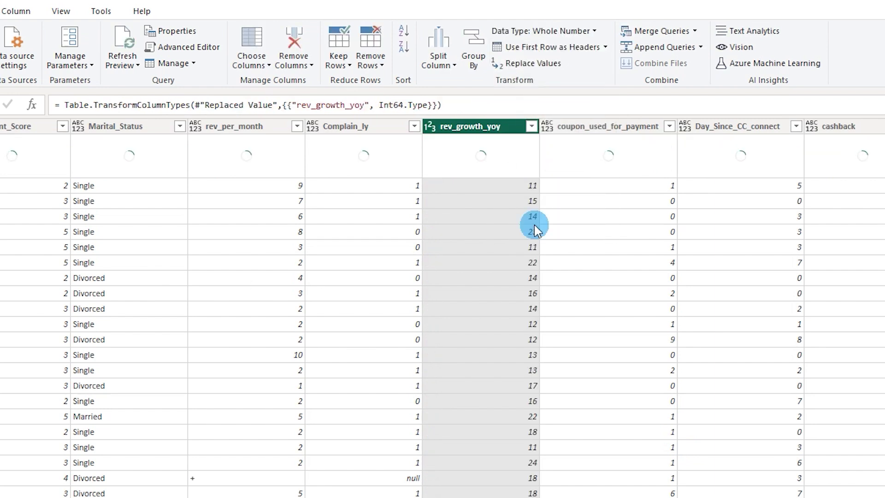
mouse_move(514, 165)
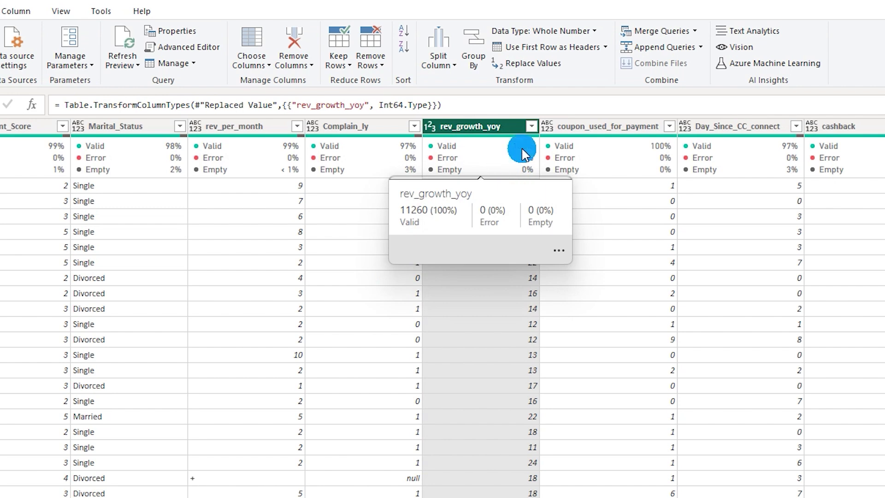
left_click(61, 12)
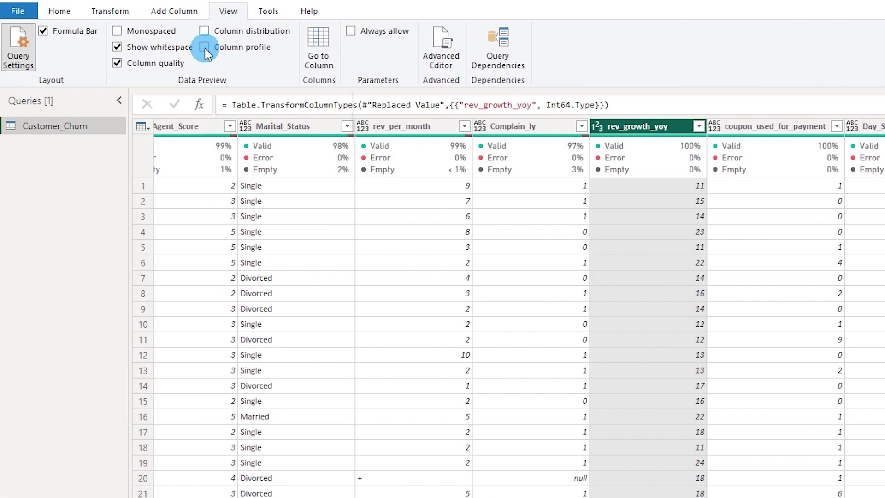
- Enable Column profile and browse rev_growth_yoy's statistics and value distribution
left_click(205, 50)
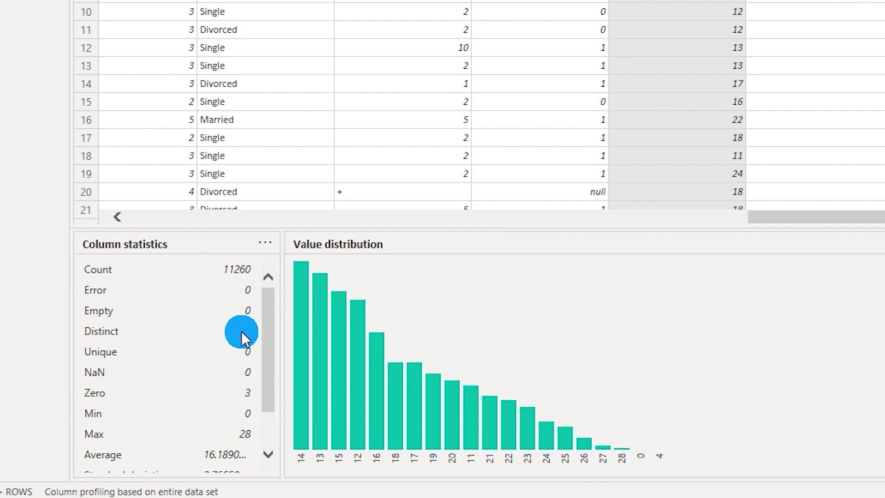
left_click_drag(267, 339, 269, 372)
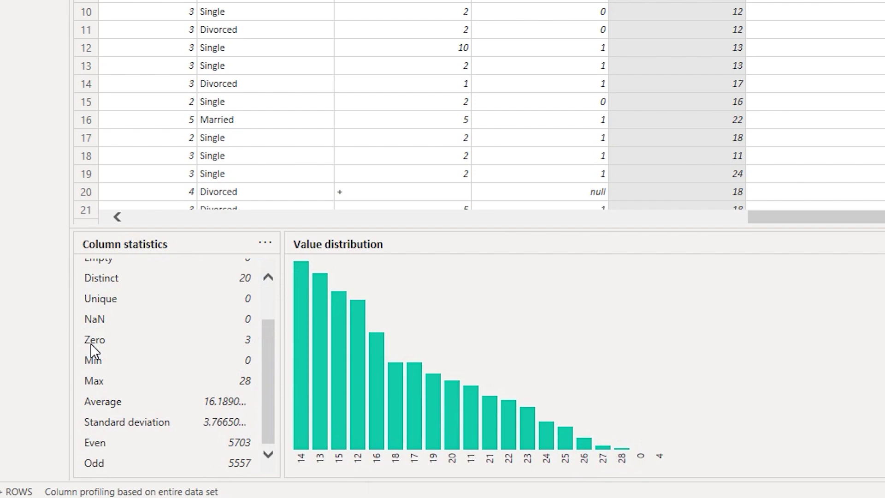
left_click(248, 337)
left_click(228, 414)
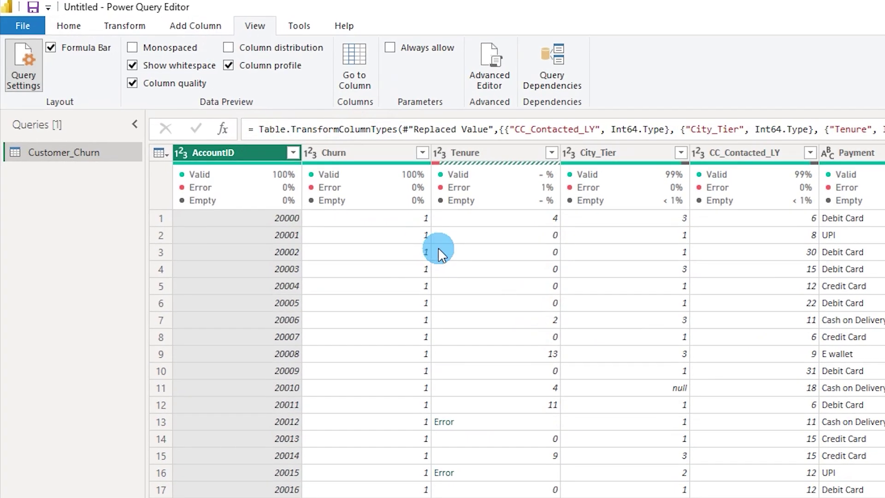
- Enable Column distribution and read histogram cards, such as Gender's 5 distinct values
left_click(229, 48)
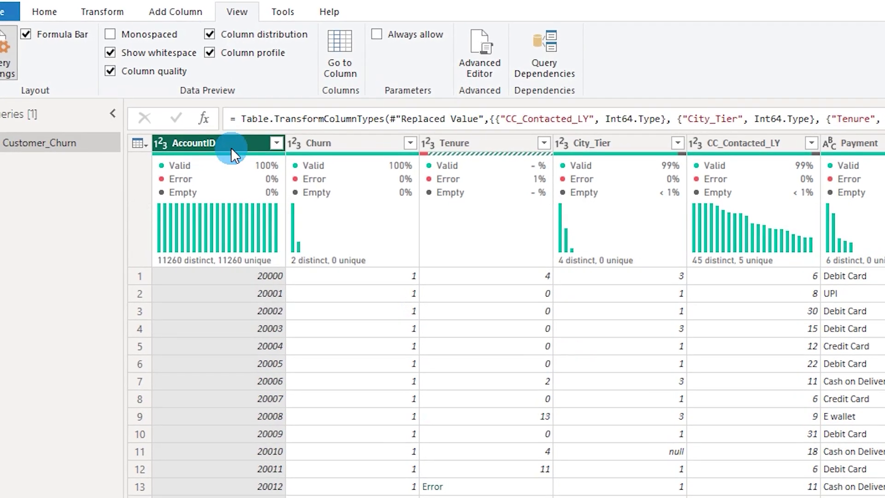
mouse_move(165, 262)
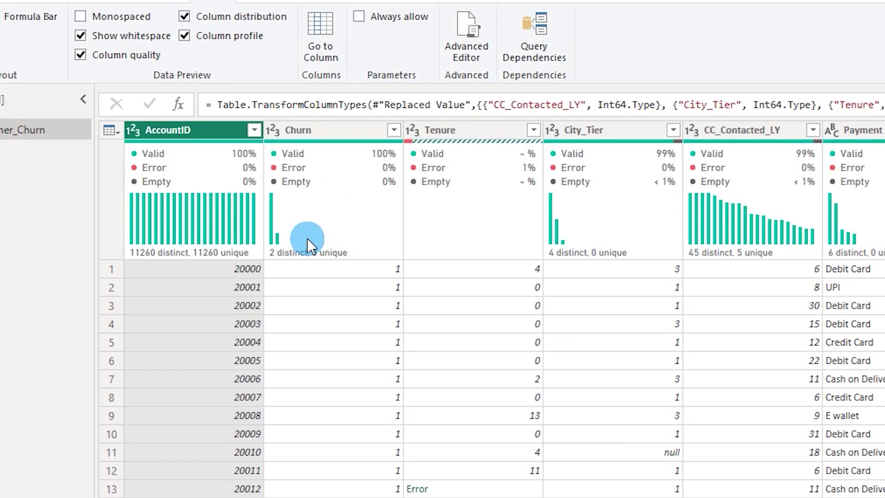
mouse_move(269, 255)
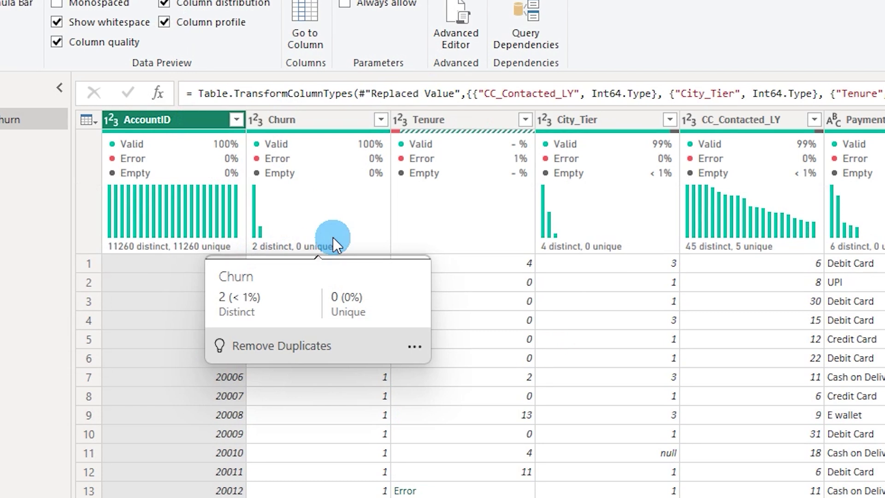
mouse_move(752, 150)
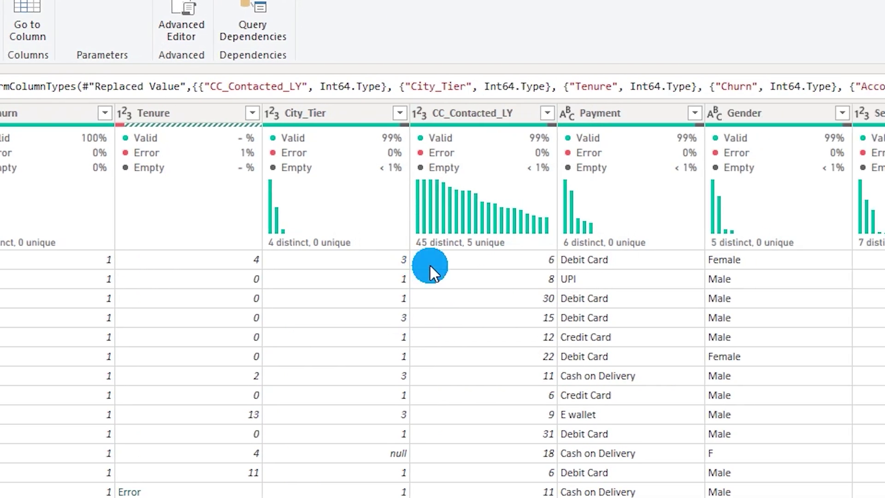
left_click(547, 112)
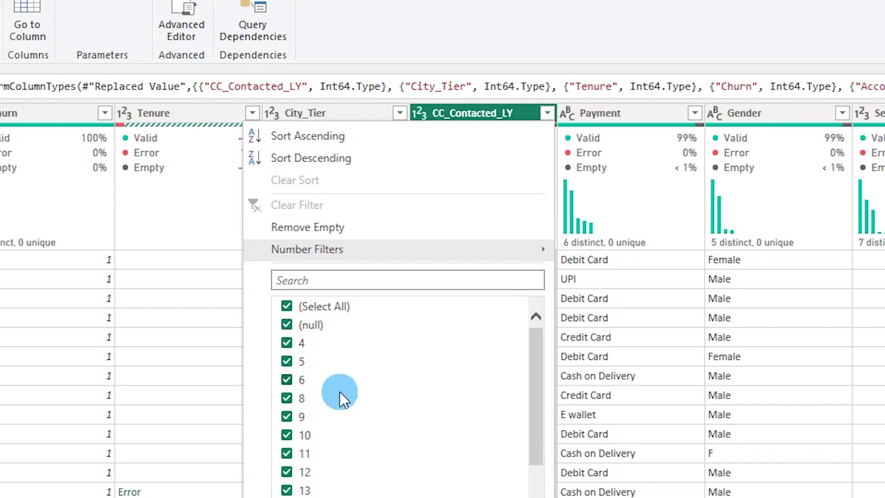
left_click_drag(537, 342, 534, 470)
key("Escape")
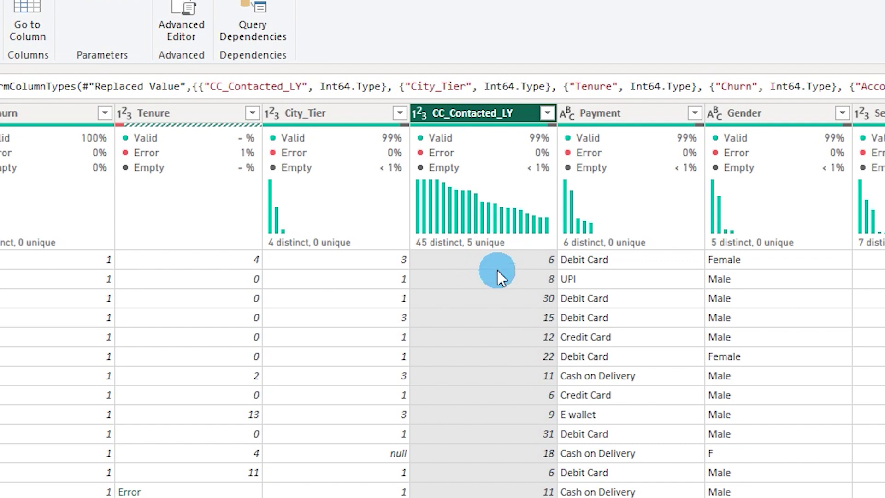
left_click(547, 113)
left_click(288, 307)
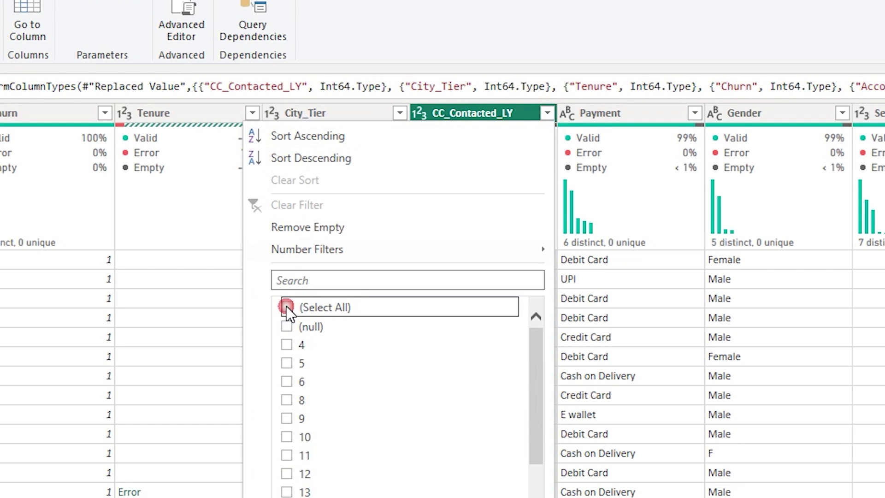
left_click(286, 344)
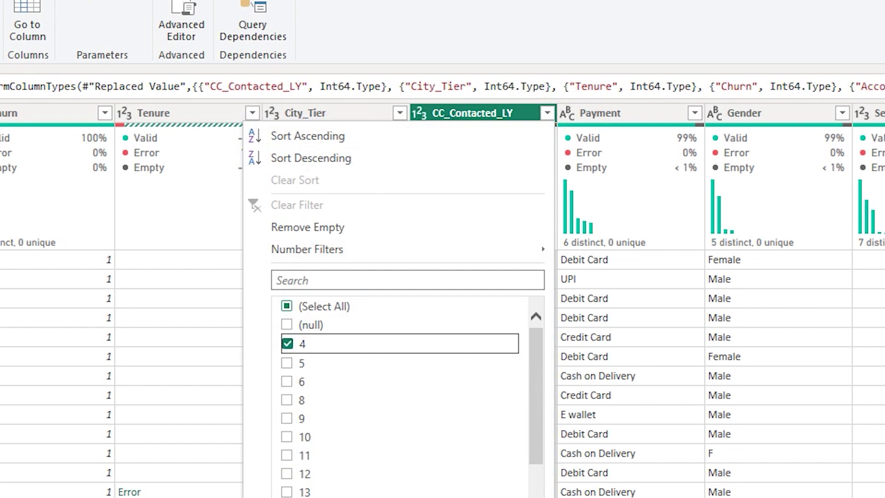
left_click(289, 344)
left_click(286, 363)
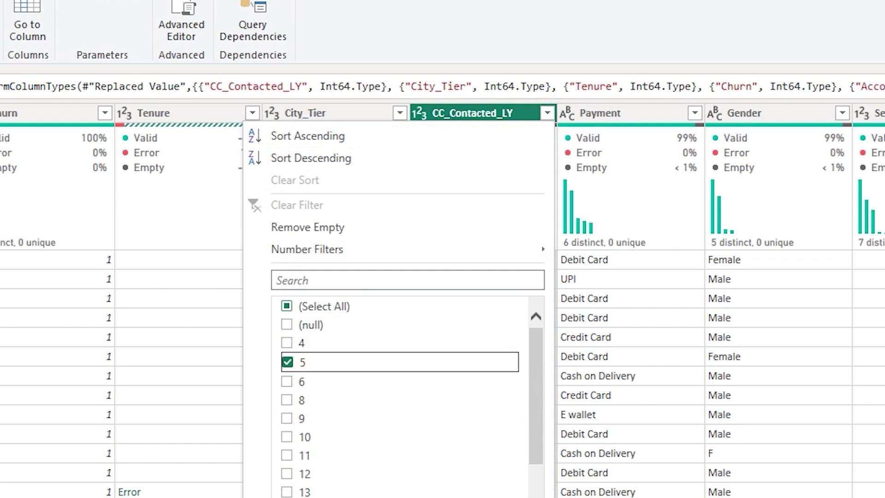
key("Return")
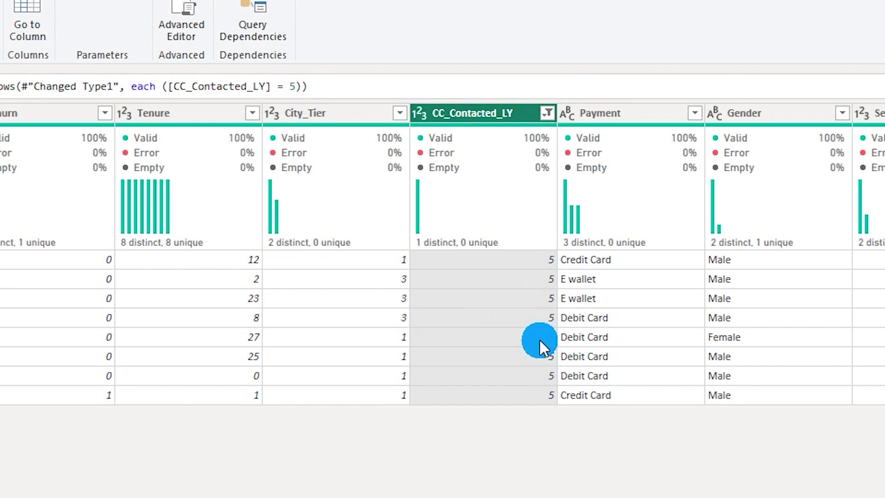
left_click(548, 111)
left_click(287, 362)
left_click(287, 343)
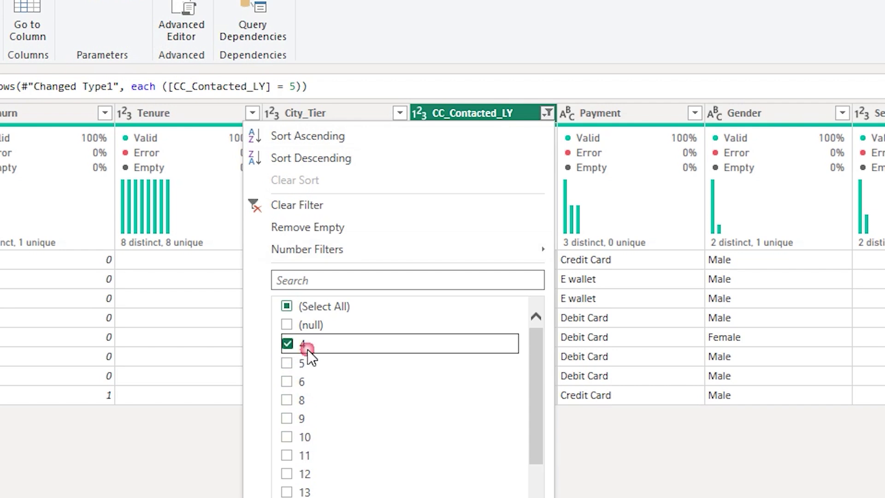
left_click(532, 414)
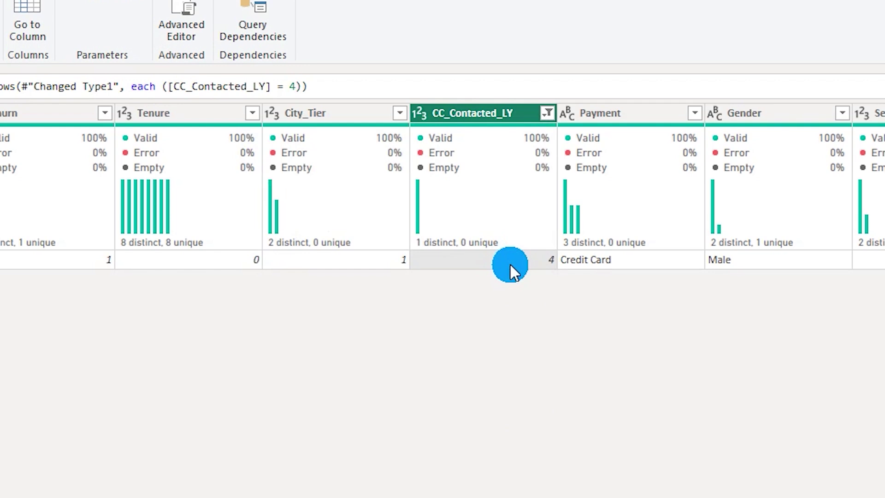
key("Delete")
mouse_move(466, 244)
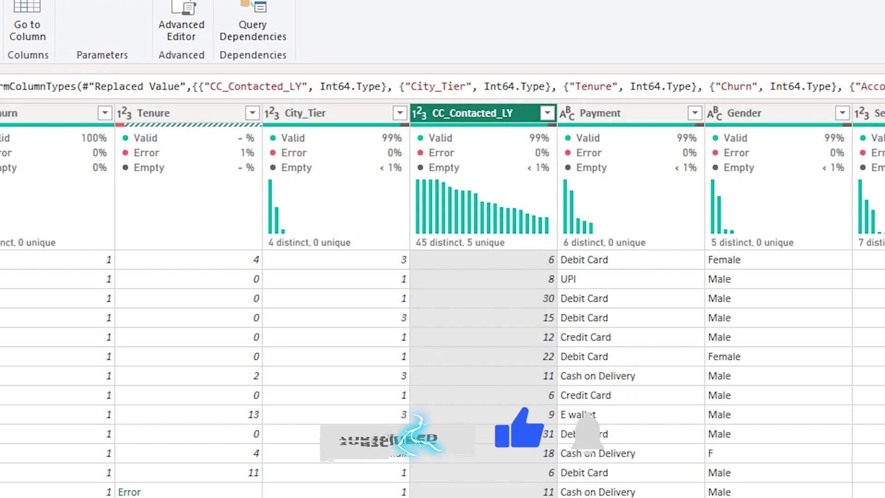
scroll(599, 442, "right", 5)
mouse_move(358, 246)
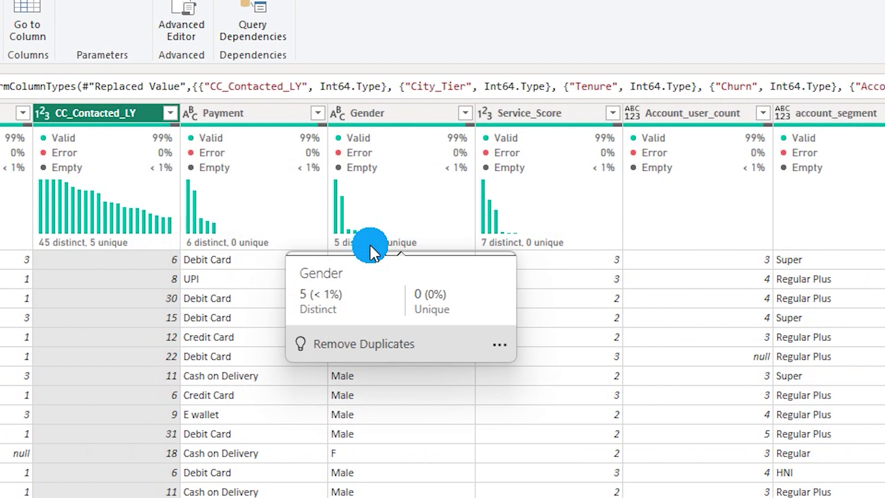
left_click(465, 113)
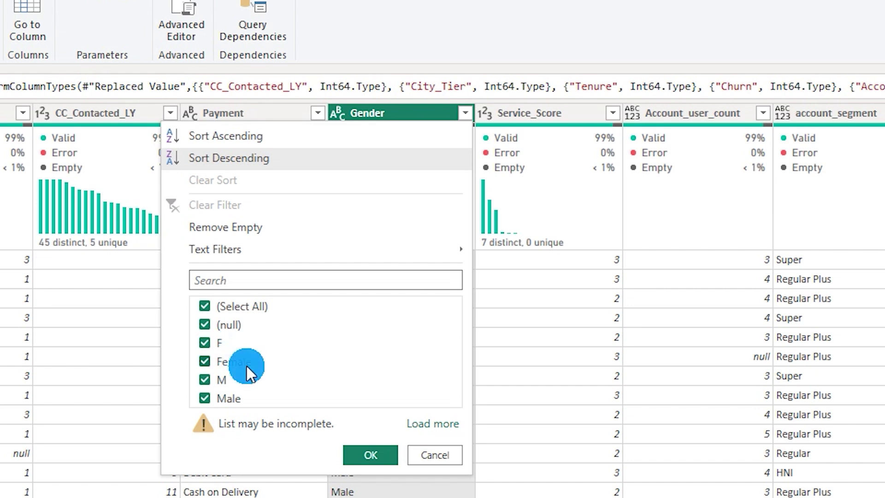
left_click(206, 308)
left_click(245, 381)
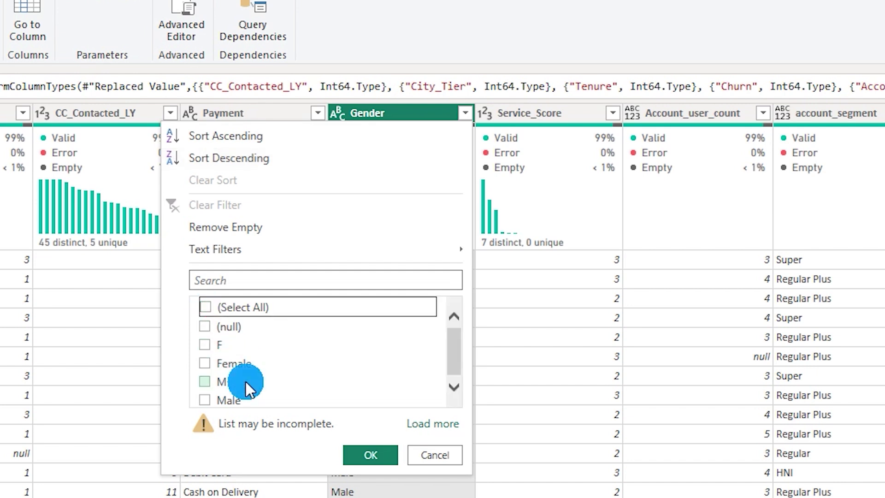
left_click(192, 346)
left_click(208, 363)
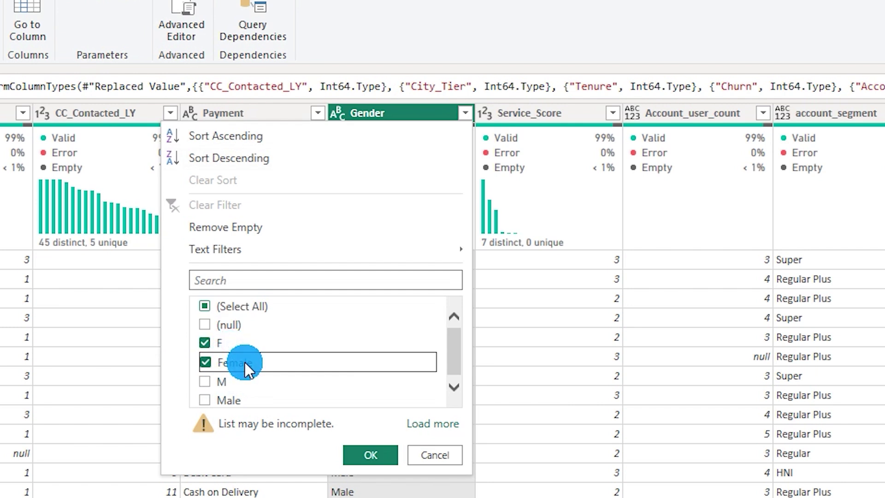
left_click(433, 457)
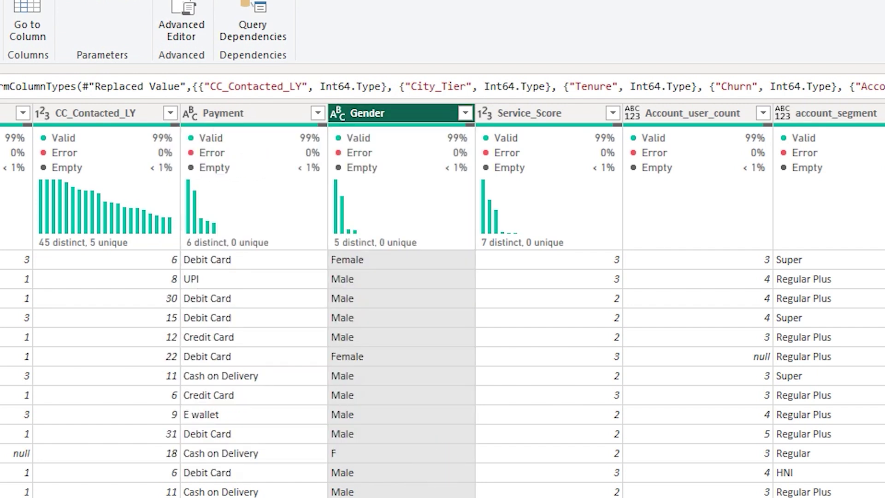
scroll(442, 299, "right", 5)
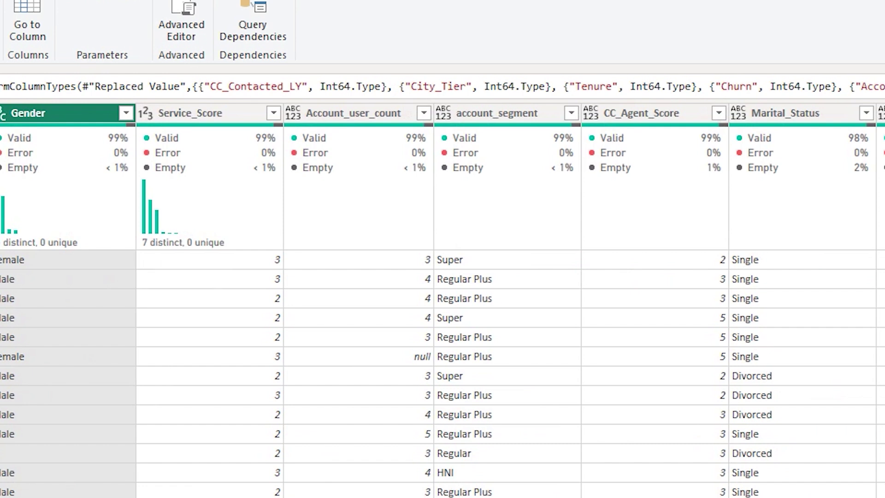
scroll(442, 300, "left", 10)
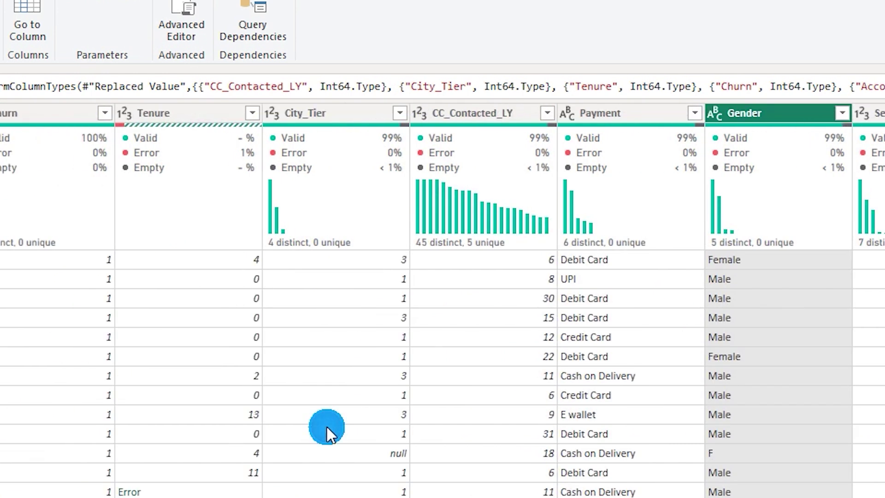